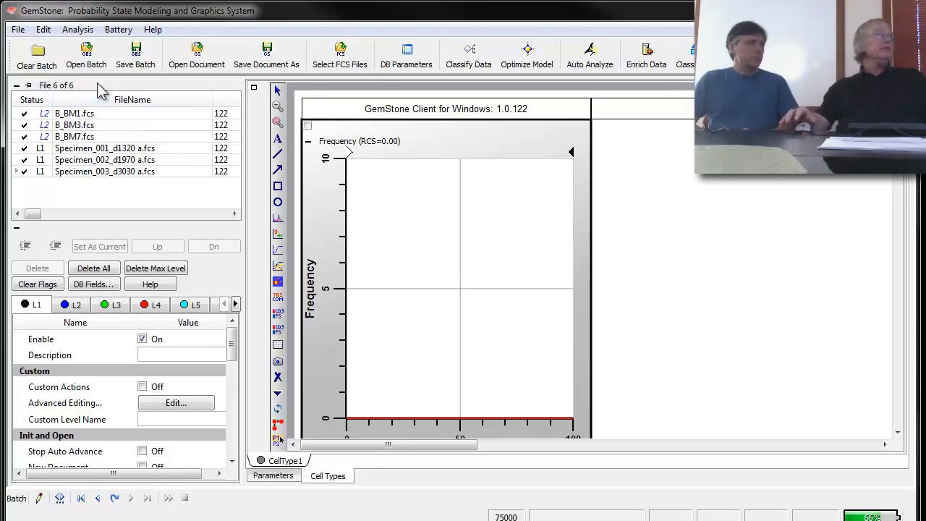
Step: Load B_BM1.fcs from the batch file list and collapse the batch panel to give the plots more room
left_click(67, 114)
double_click(67, 114)
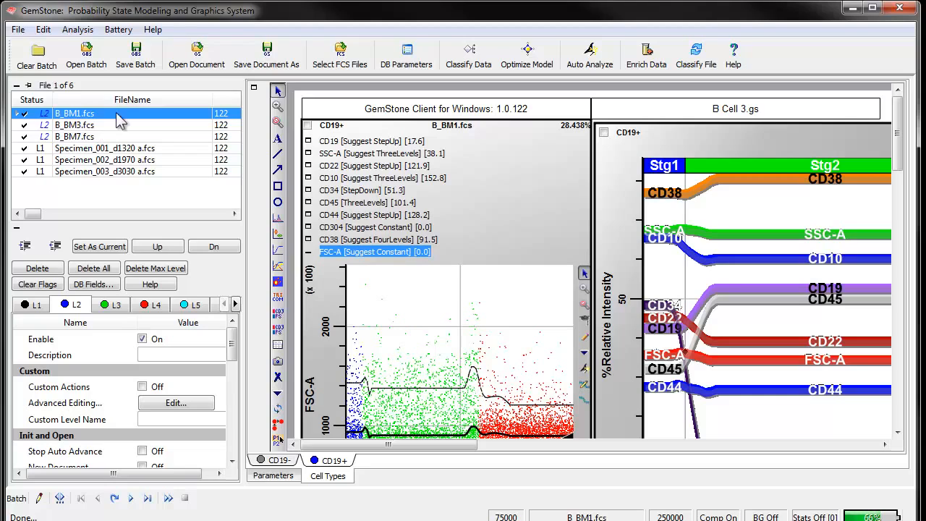
left_click(27, 85)
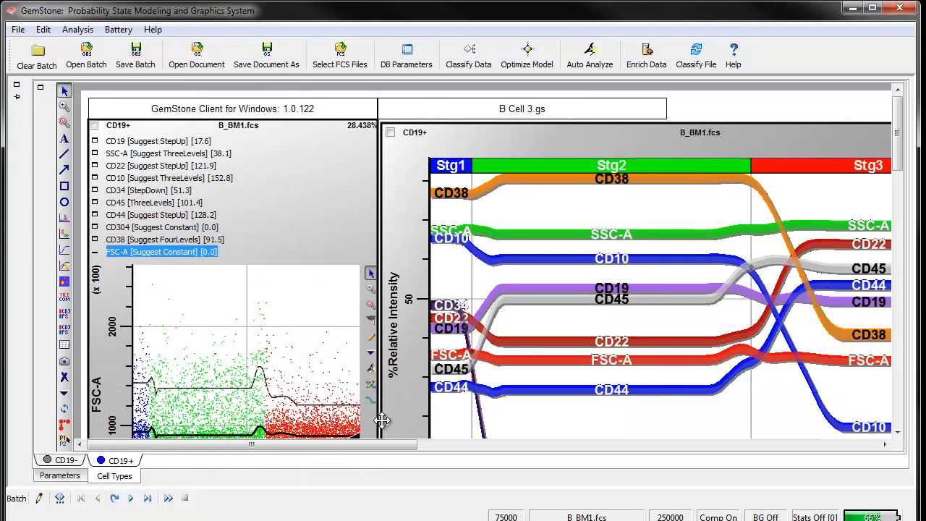
left_click_drag(390, 445, 442, 453)
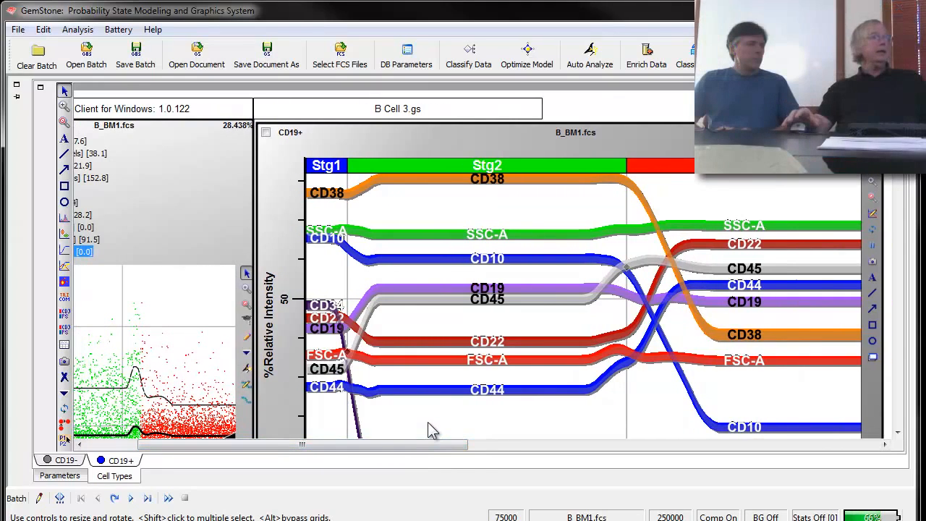
left_click_drag(427, 452, 384, 454)
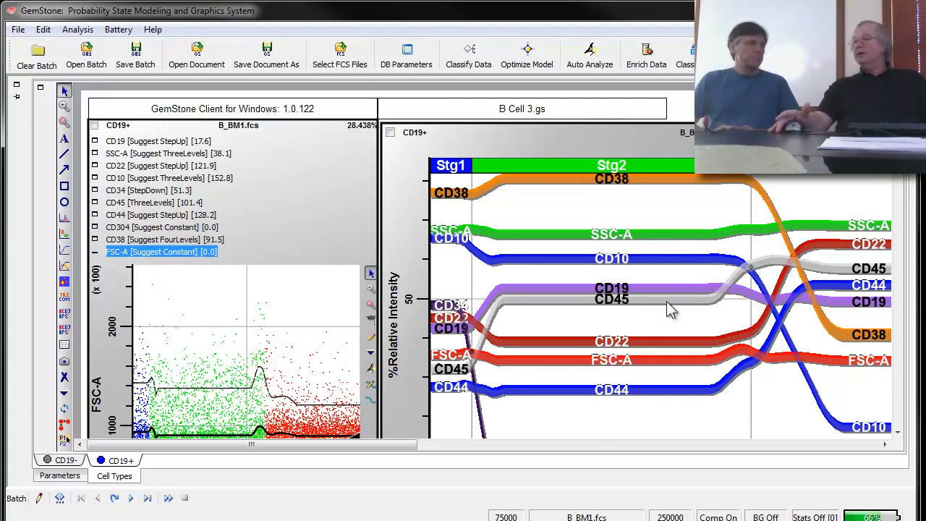
Step: Expand the CD10 expression profile and move its BeginDown control point earlier in the progression and back to the Stg2–Stg3 boundary
left_click(93, 178)
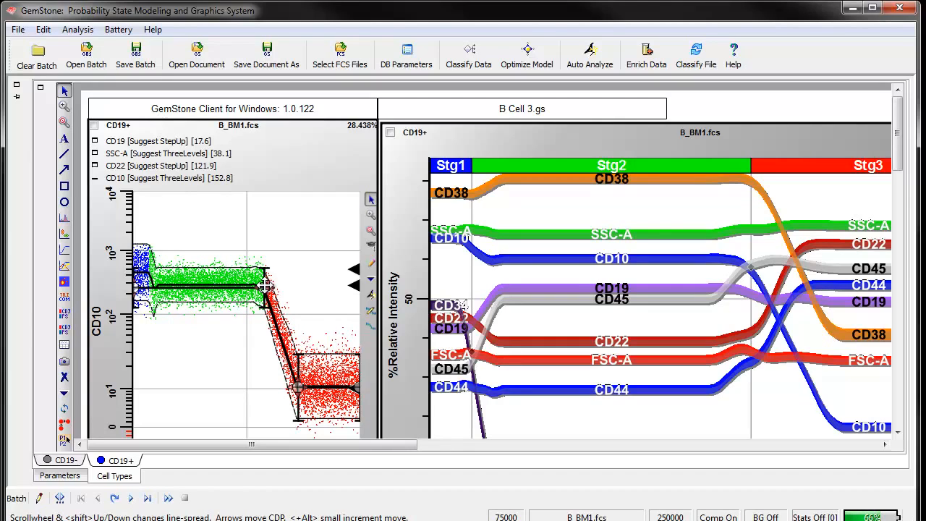
mouse_move(265, 286)
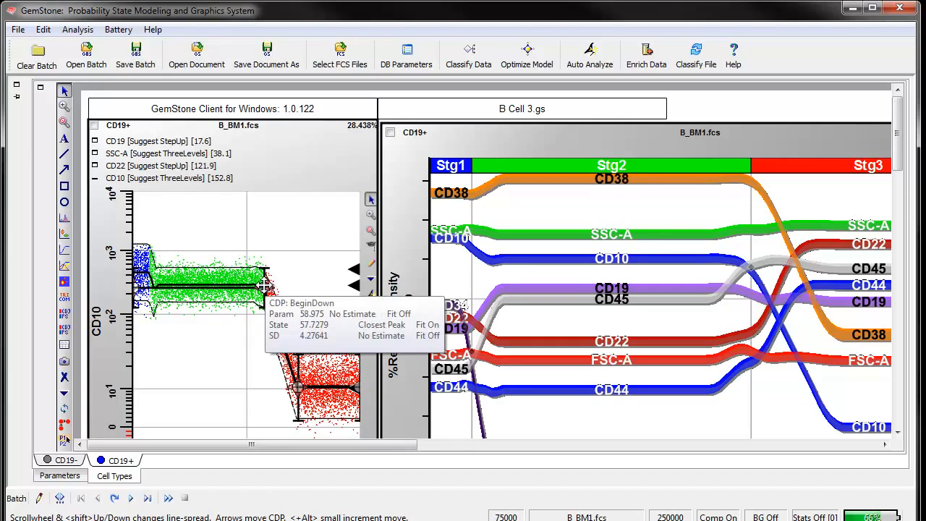
left_click_drag(267, 288, 246, 279)
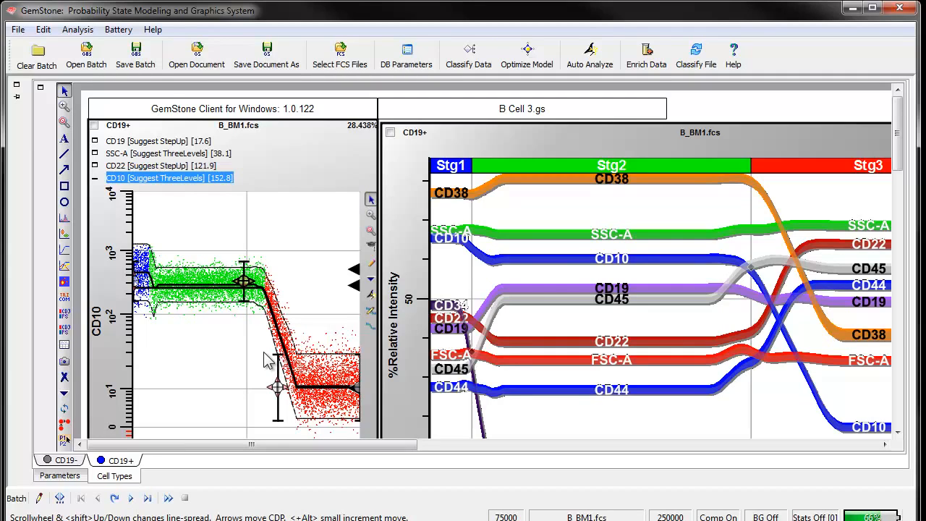
left_click_drag(248, 281, 267, 283)
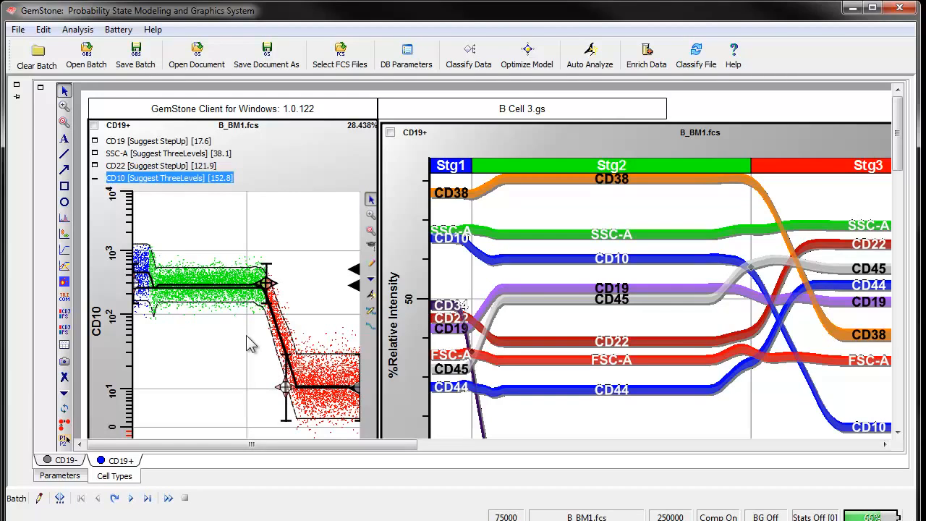
Step: Set CD10's Maximum Transition property to 0.00 and place its BeginDown control point near the Stg2–Stg3 boundary
left_click(372, 262)
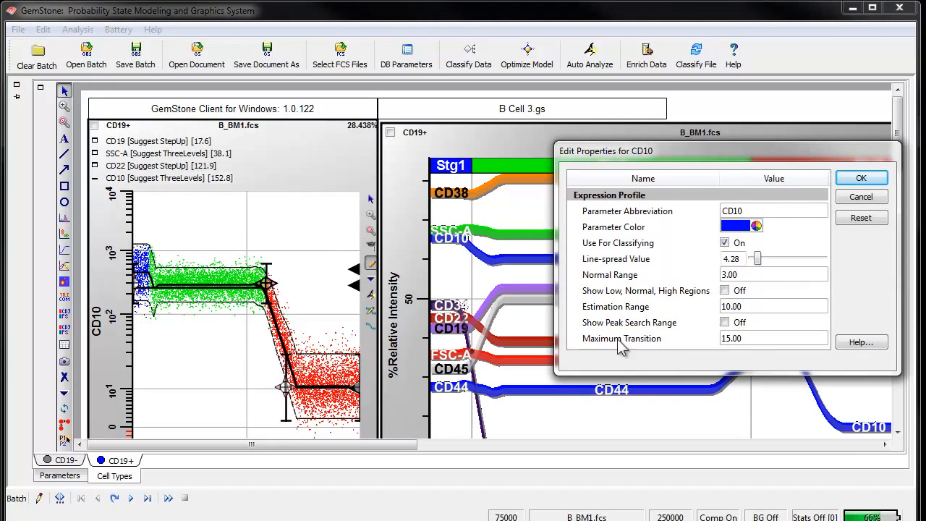
left_click(747, 346)
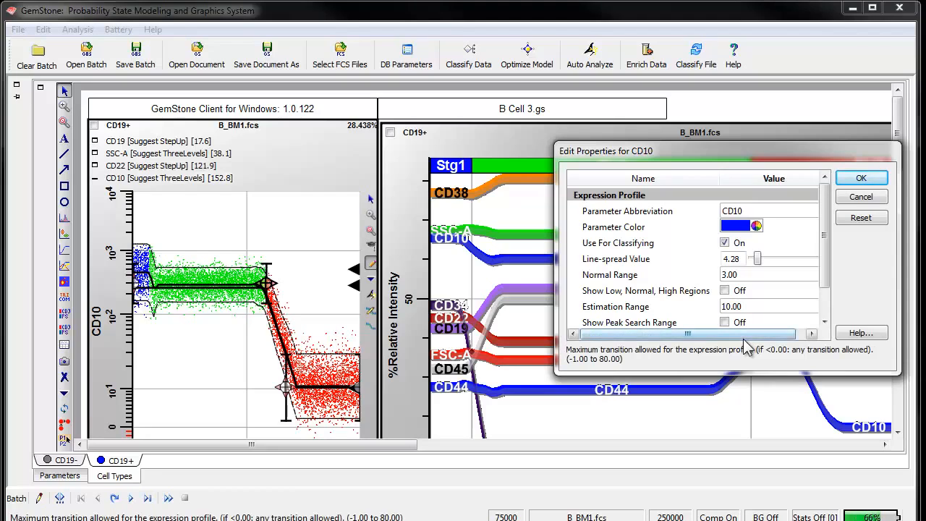
left_click(825, 323)
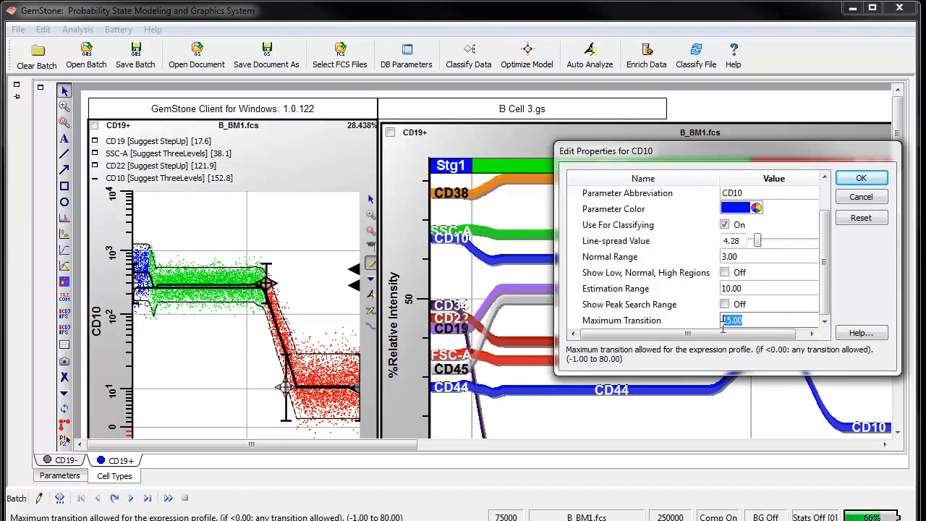
type("0.00")
left_click(859, 181)
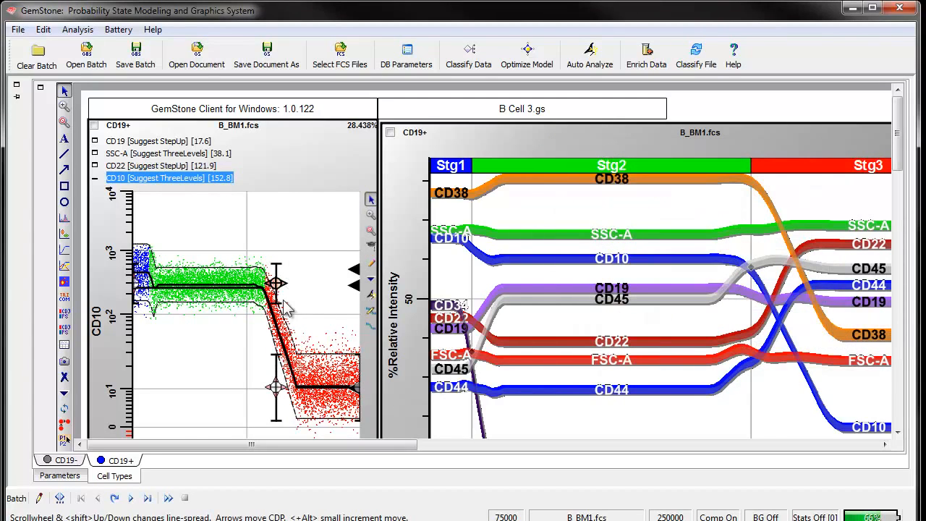
mouse_move(277, 285)
left_mouse_down()
mouse_move(281, 278)
mouse_move(268, 286)
left_mouse_up()
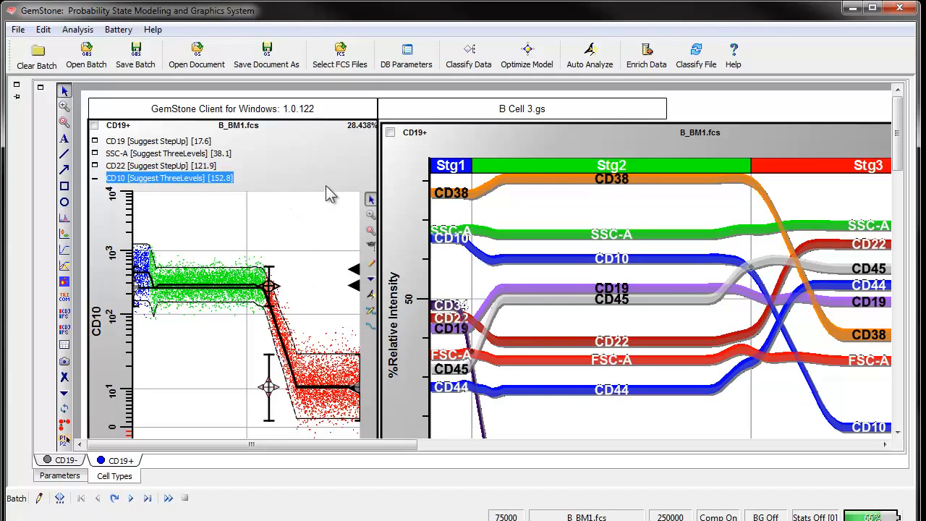
Step: Set the default Maximum Transition for parameters to 0.00 in the preferences
left_click(43, 30)
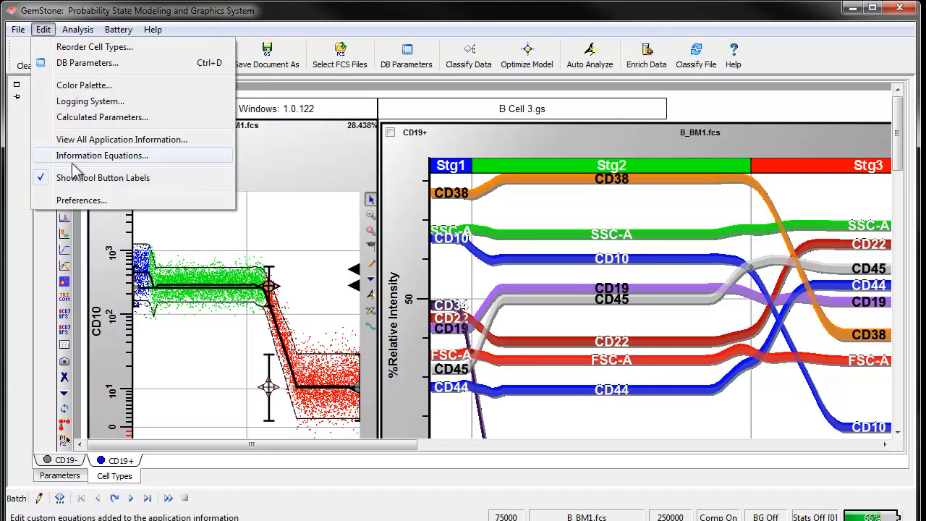
left_click(83, 200)
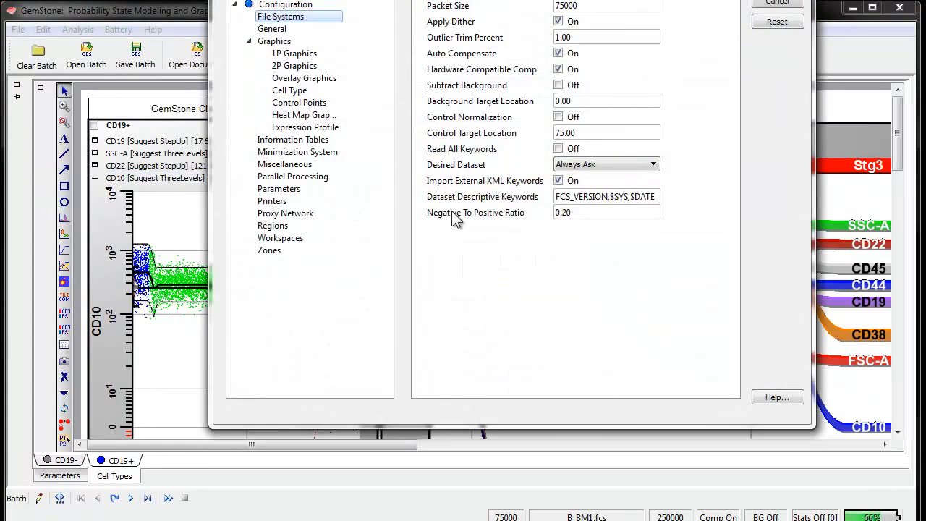
left_click(282, 190)
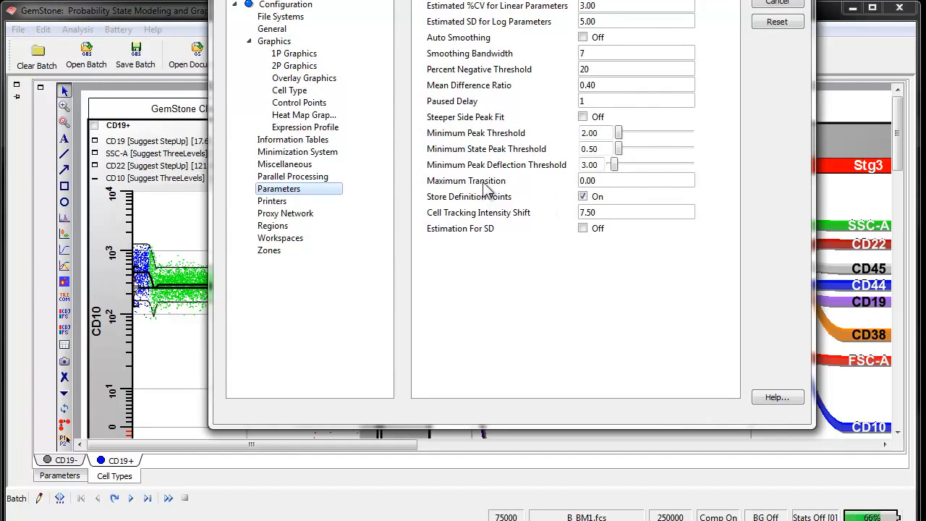
left_click(605, 181)
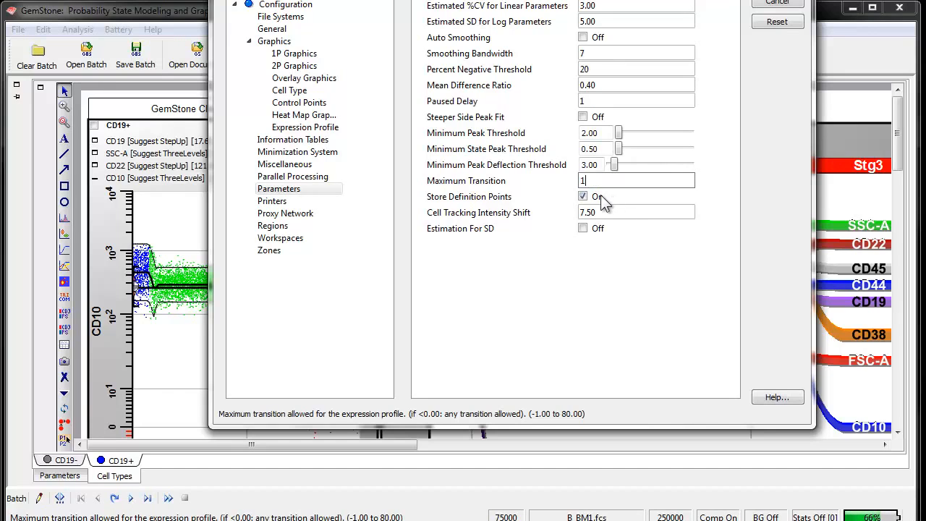
left_click(607, 181)
type("0")
left_click(505, 186)
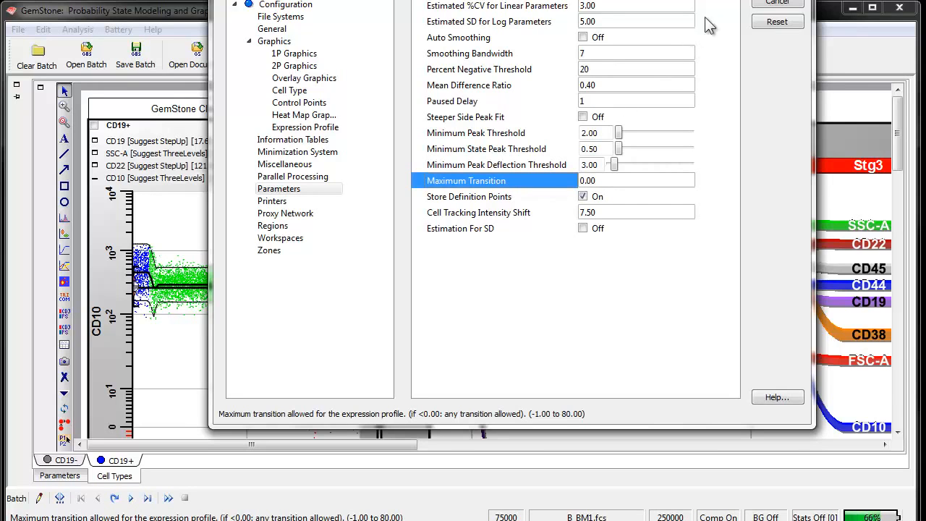
key("Return")
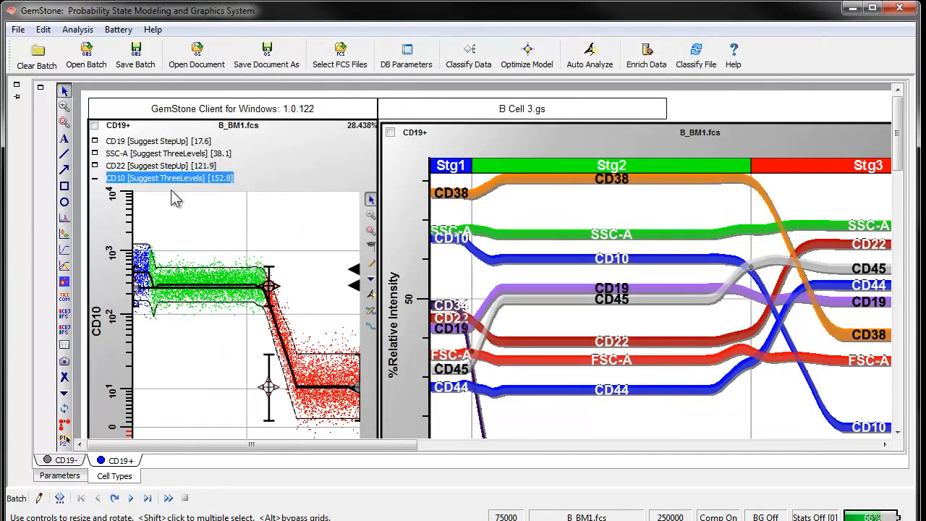
Step: Expand the CD34 profile, slightly adjust its upper step-down control point, and collapse the profile
scroll(129, 239, "down", 1)
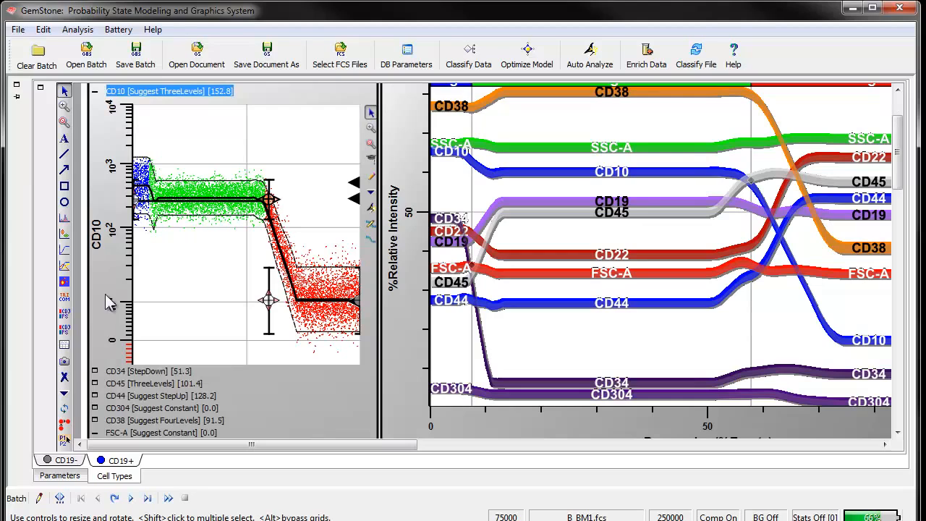
left_click(93, 371)
scroll(217, 383, "down", 2)
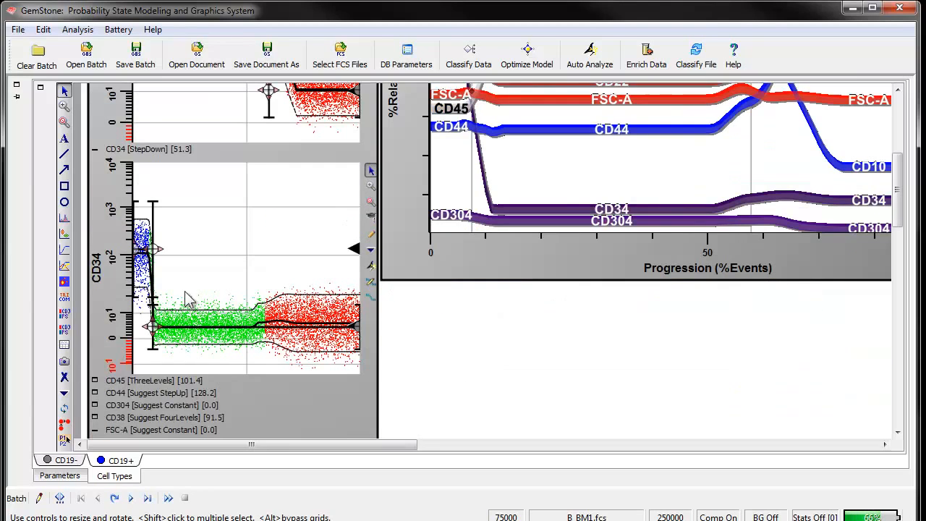
left_click_drag(154, 250, 156, 252)
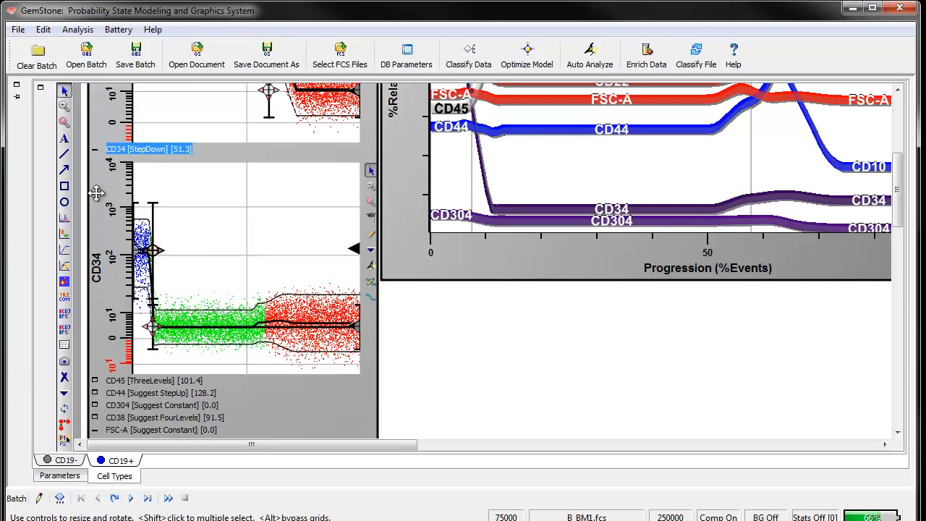
left_click(94, 149)
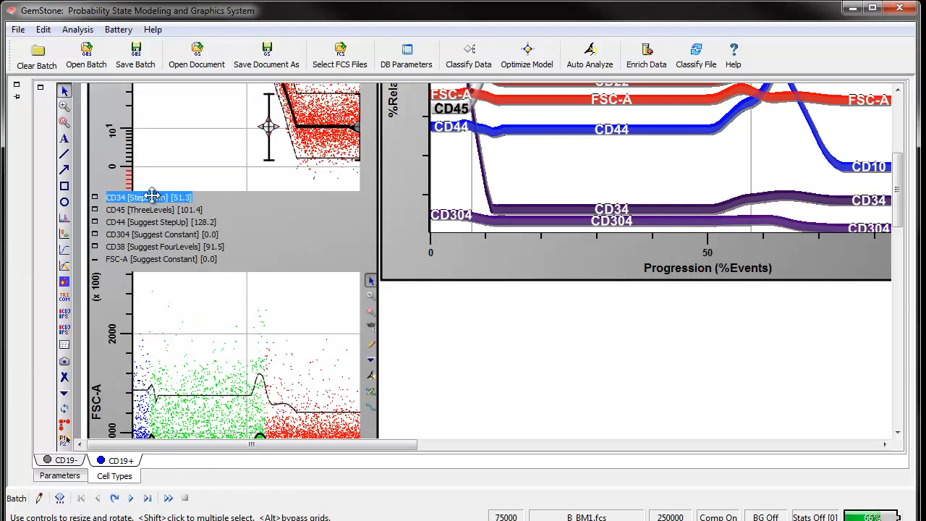
Step: Expand the CD45 profile and fine-tune the control points where its first and second rises begin
left_click(95, 209)
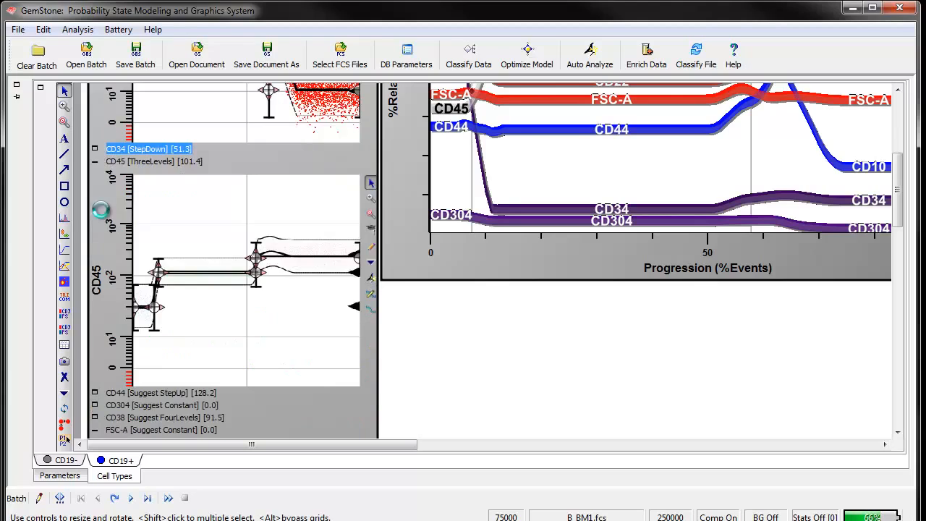
left_click(156, 310)
left_click_drag(158, 310, 159, 309)
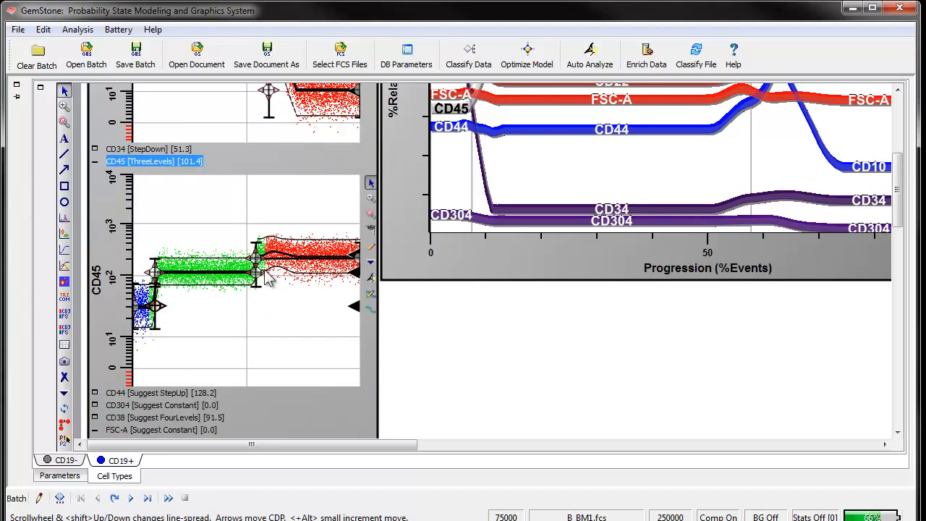
left_click_drag(258, 274, 257, 272)
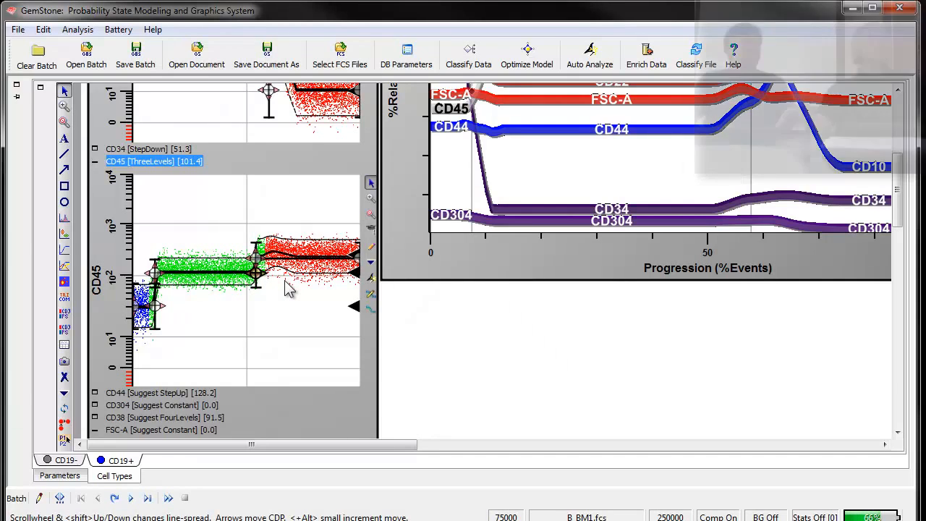
Step: Initialize and start the model statistics, and reset the document
scroll(485, 317, "up", 5)
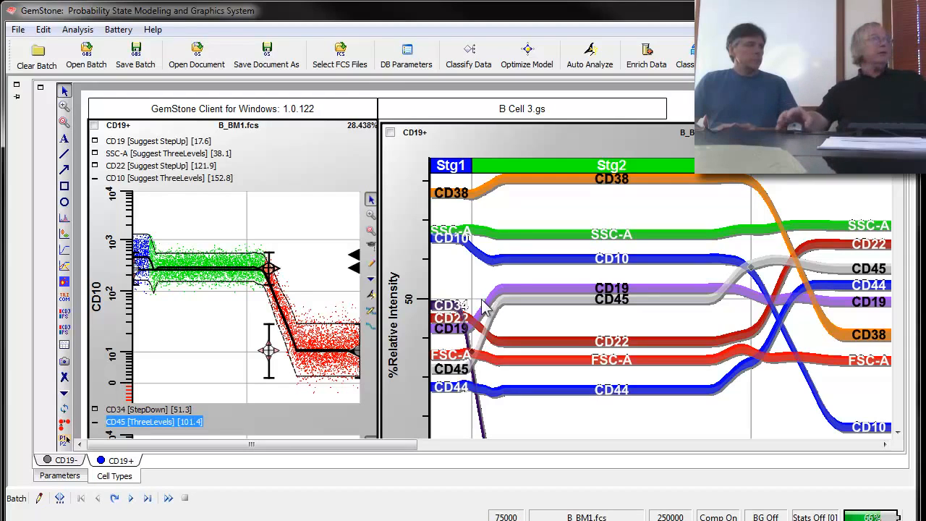
left_click(78, 30)
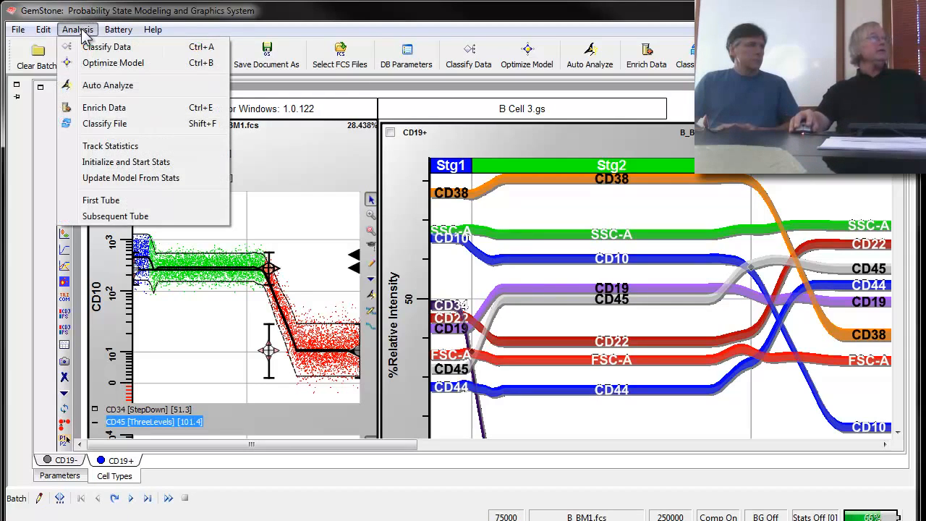
left_click(143, 166)
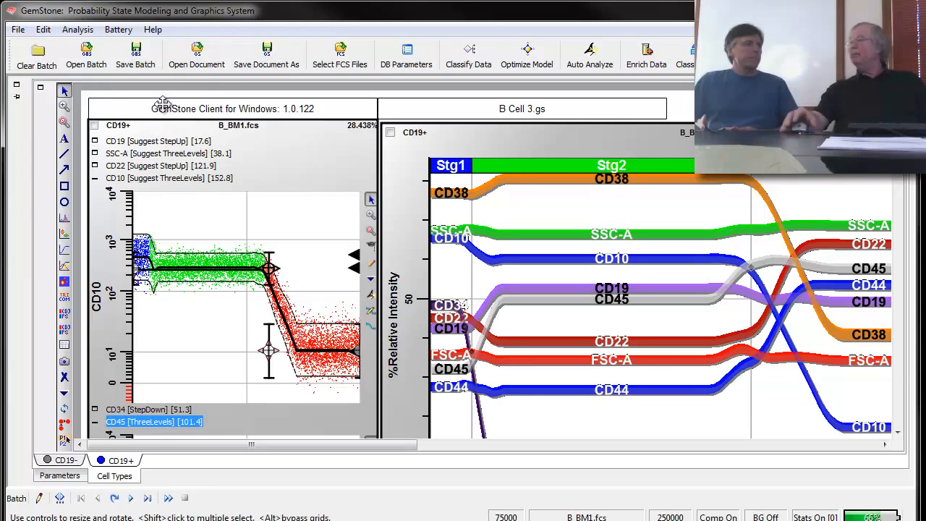
left_click(18, 30)
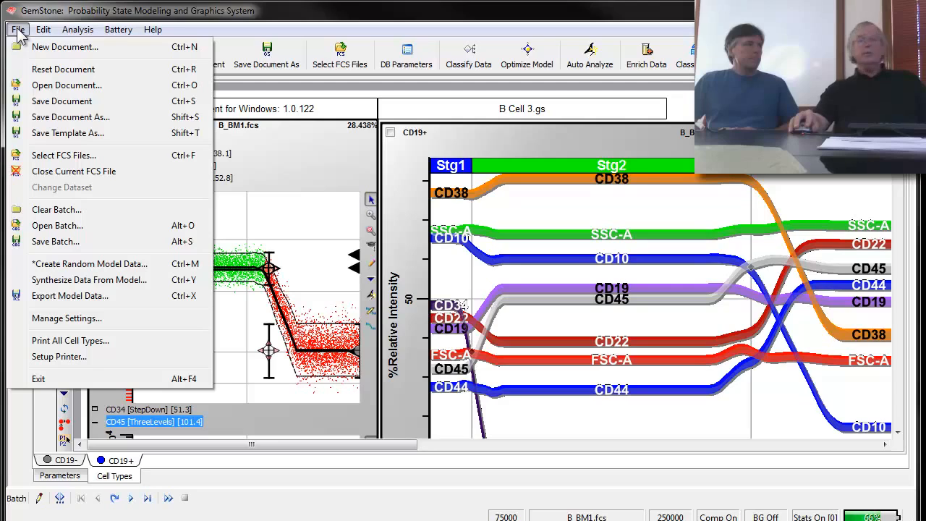
left_click(39, 72)
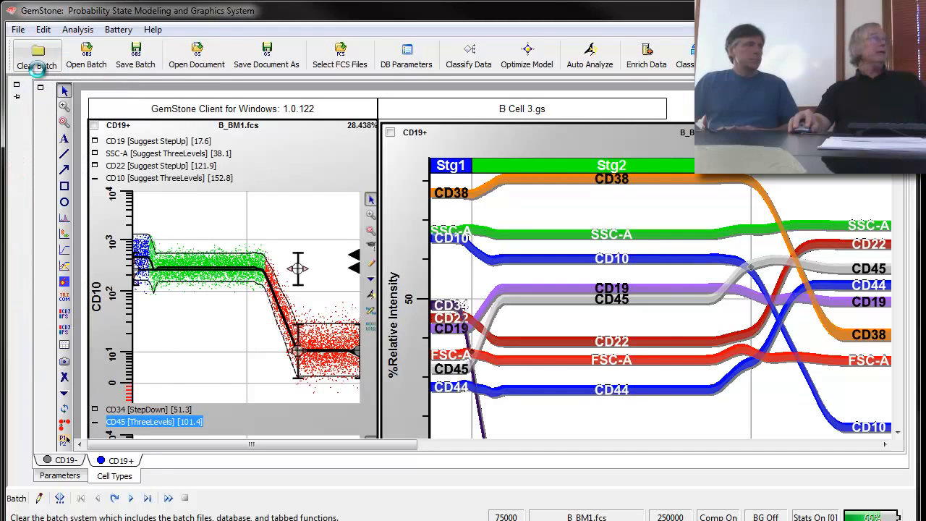
Step: Save the model as a template over the existing B Cell 4.gs file in the Models folder
left_click(18, 30)
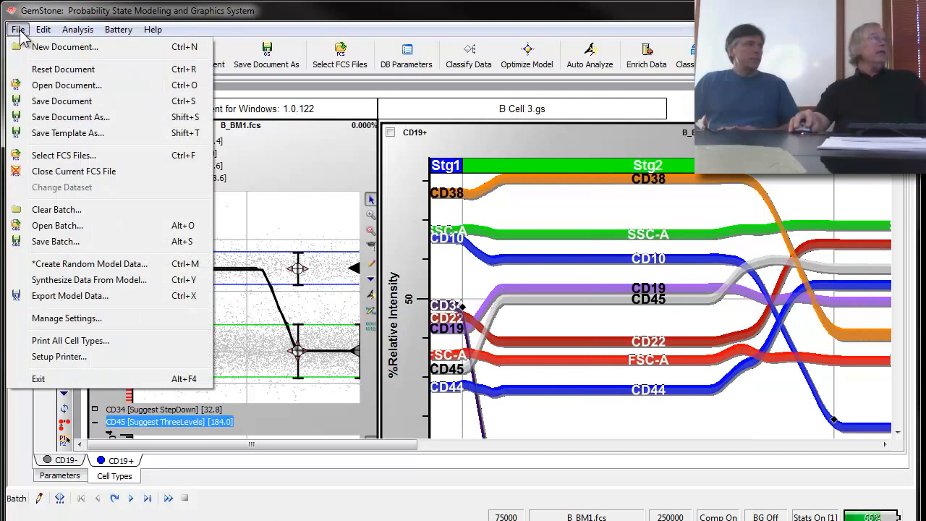
left_click(46, 133)
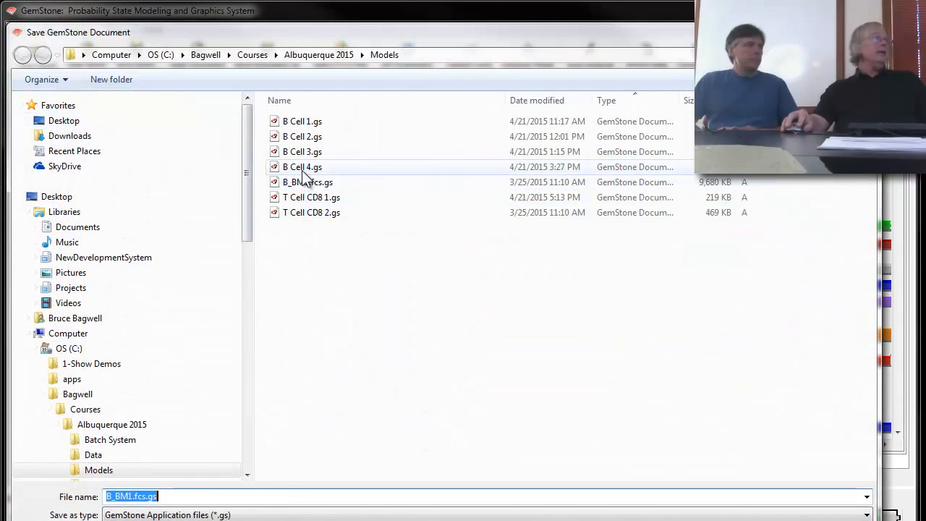
left_click(308, 167)
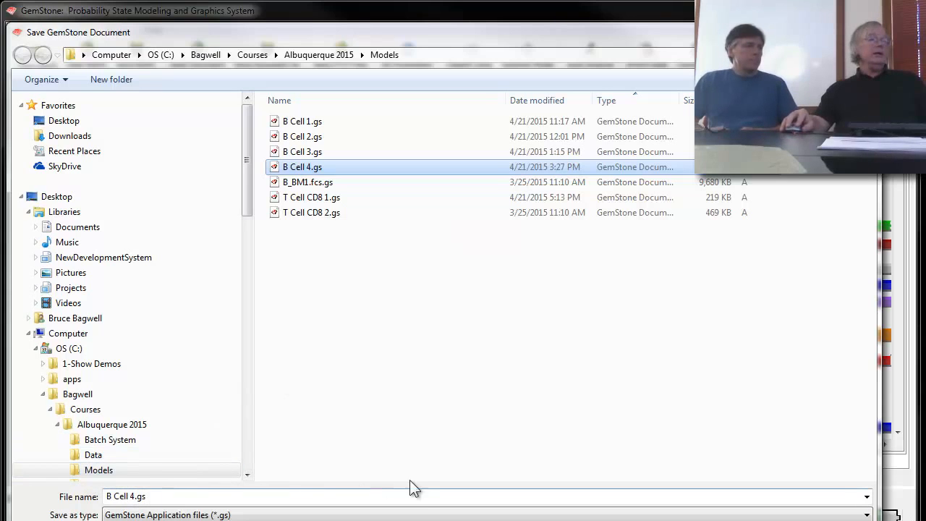
key("Return")
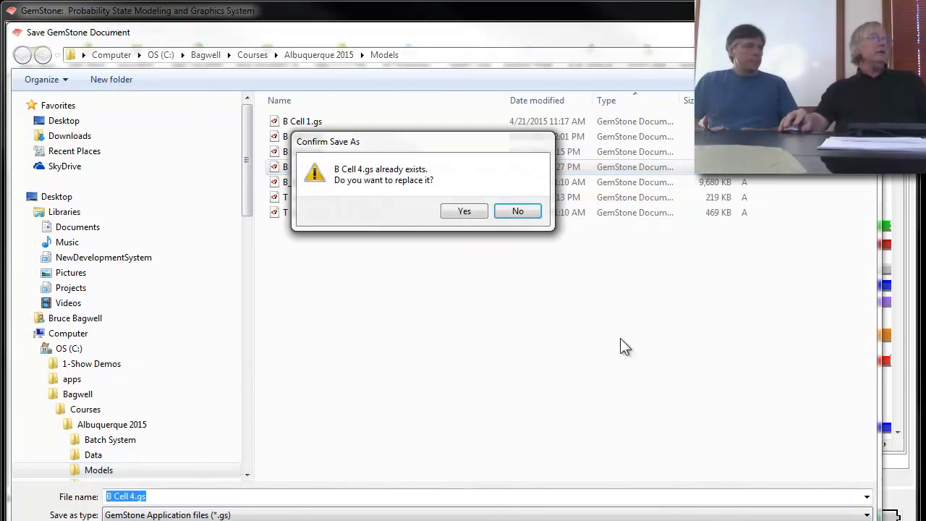
left_click(469, 213)
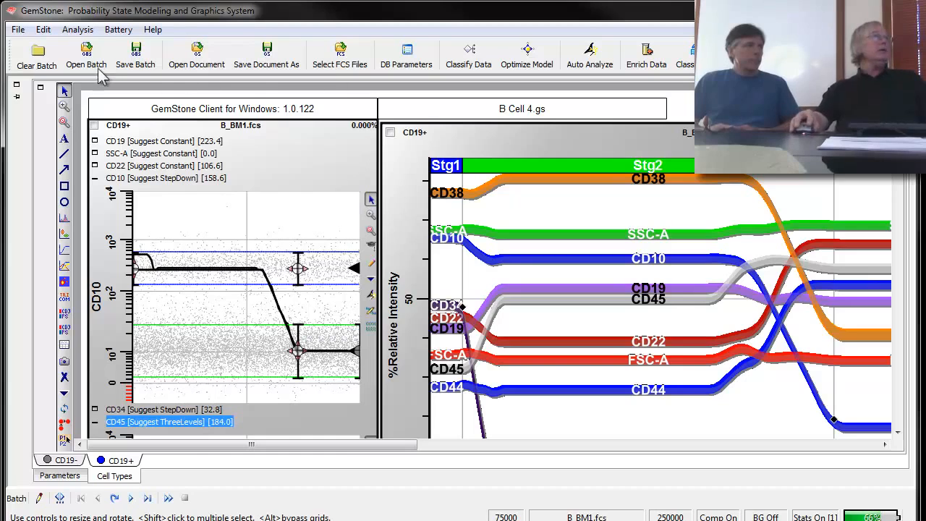
Step: Show the batch settings and set the level L2 open-template target file to B Cell 4.gs from the Models folder
left_click(17, 87)
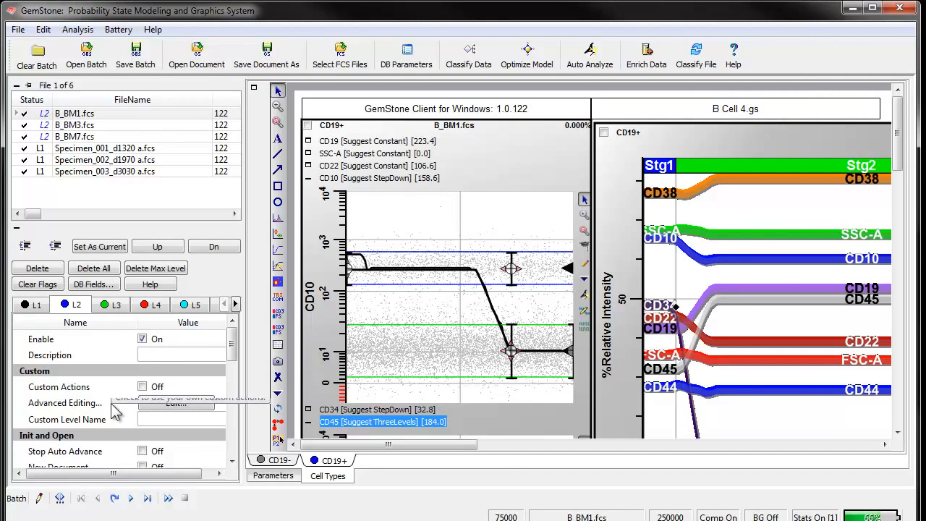
scroll(116, 401, "down", 2)
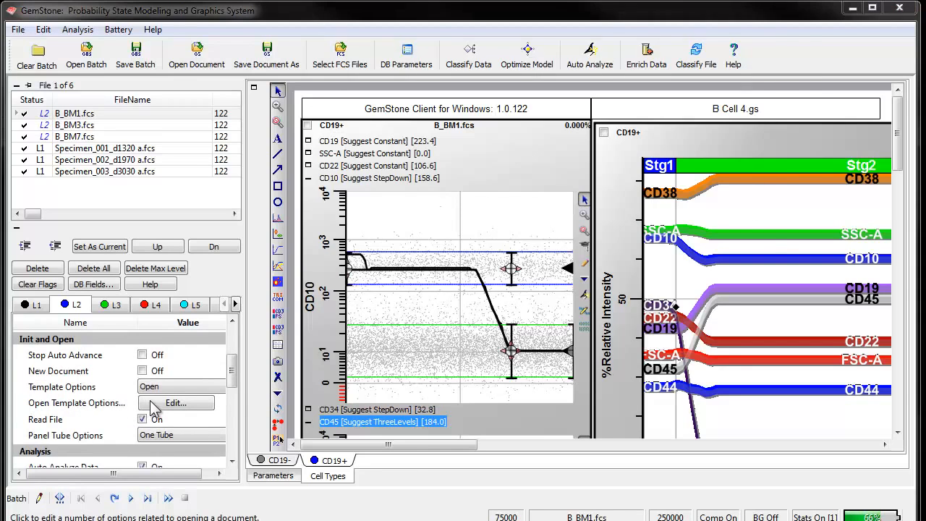
left_click(152, 405)
left_click(496, 190)
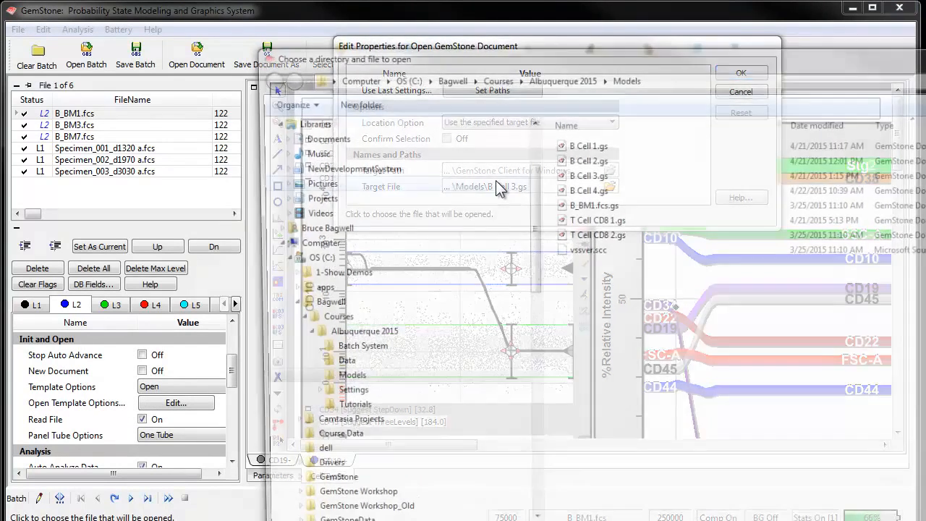
left_click(583, 189)
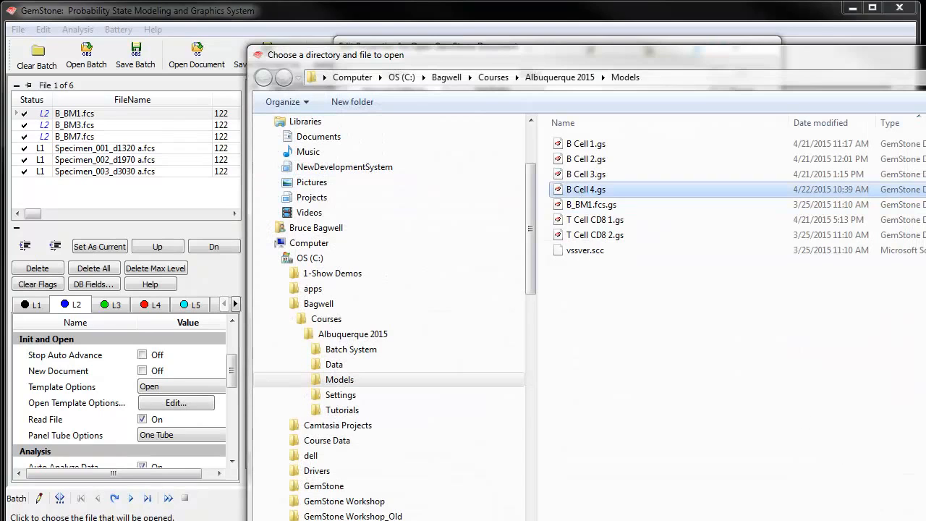
left_click(869, 518)
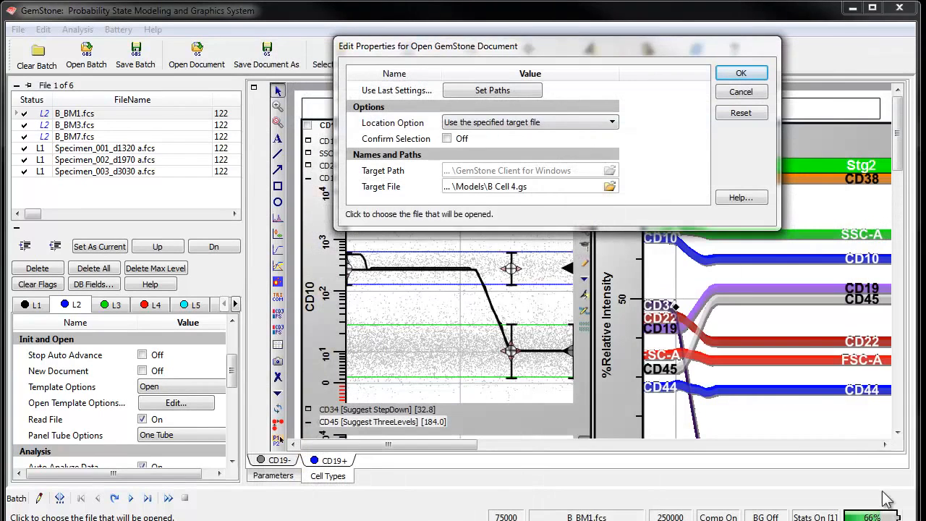
left_click(754, 75)
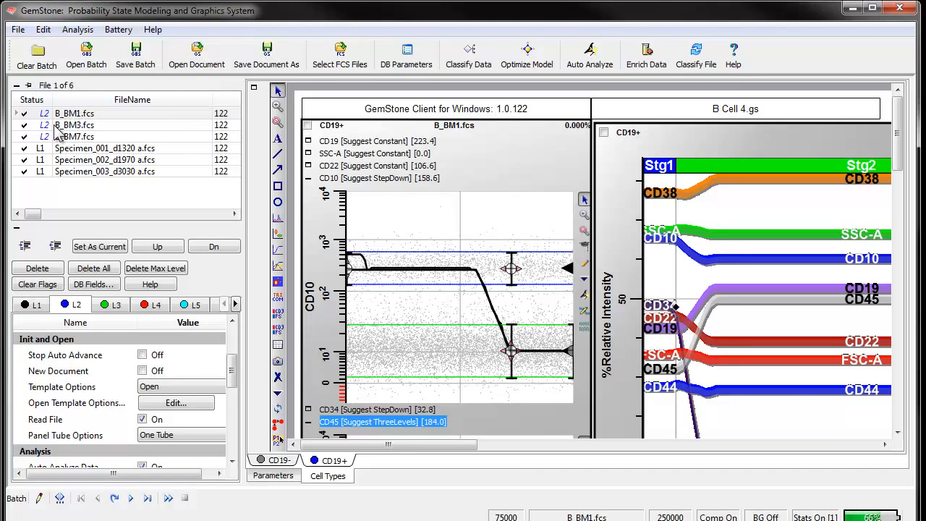
Step: Move the batch files B_BM3.fcs and B_BM7.fcs together from level L2 to level L3, and check that level's template options
left_click(56, 127)
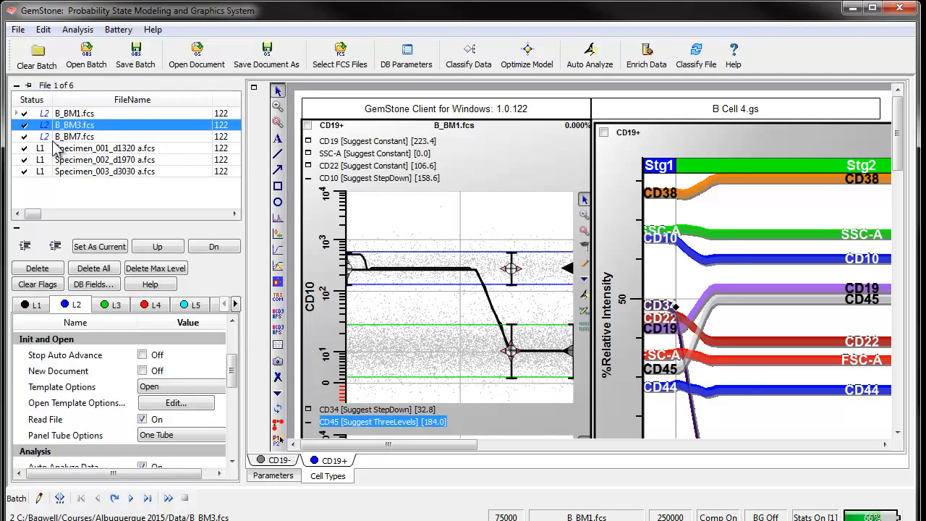
left_click(54, 137, "shift")
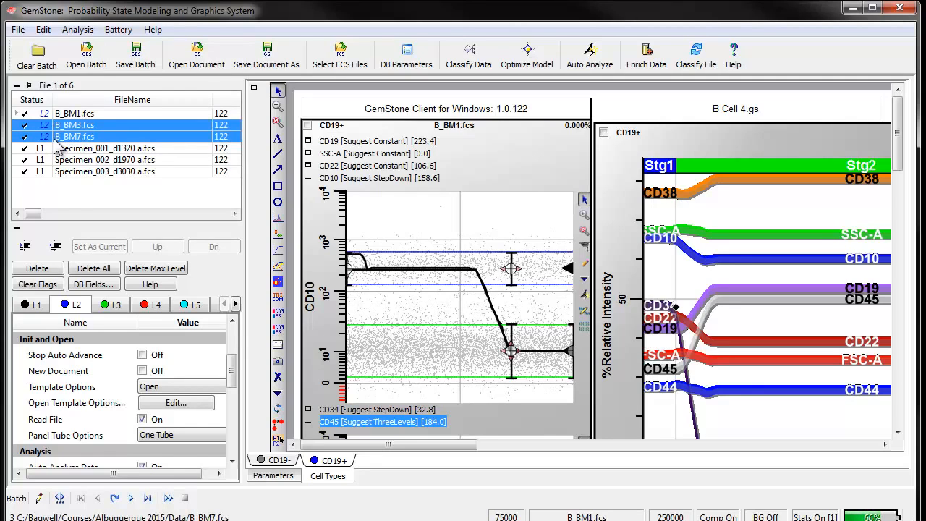
left_click(25, 247)
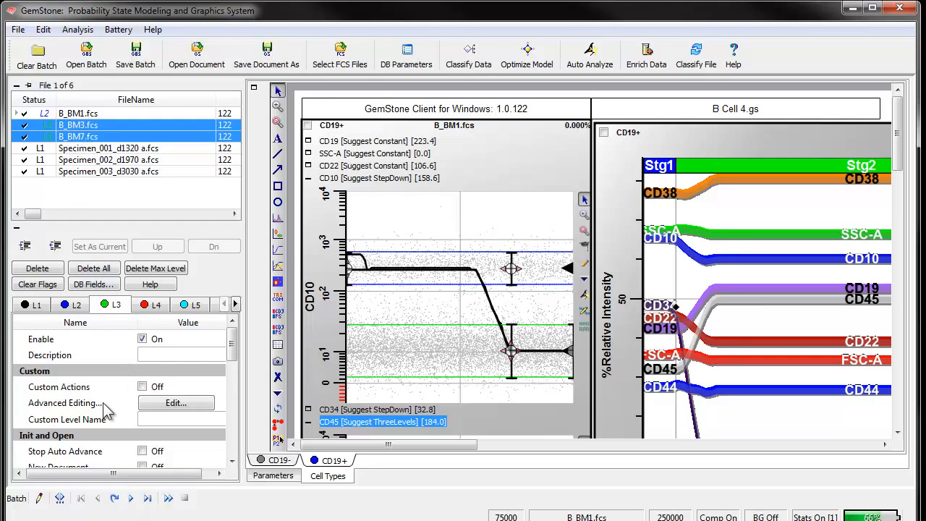
scroll(113, 409, "down", 1)
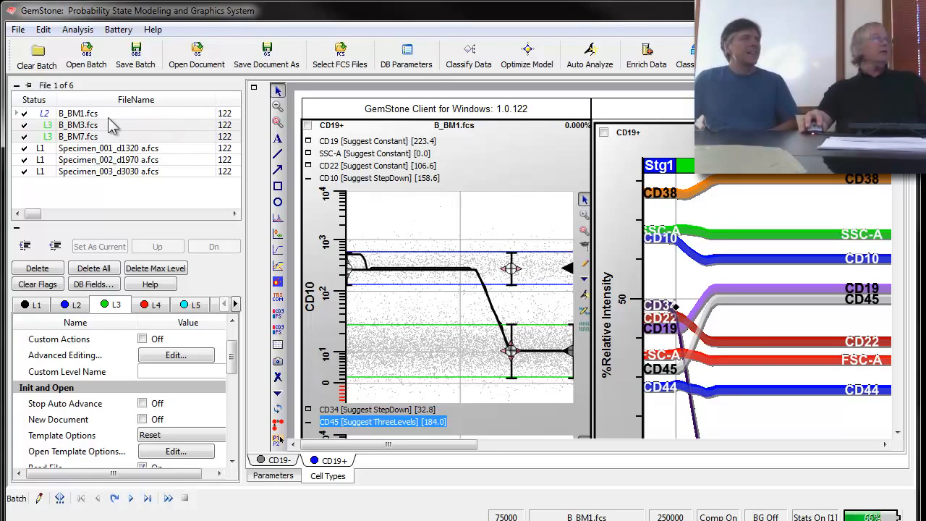
Step: Run the batch files B_BM1.fcs, B_BM3.fcs and B_BM7.fcs one after another through the B Cell 4 model
left_click(34, 114)
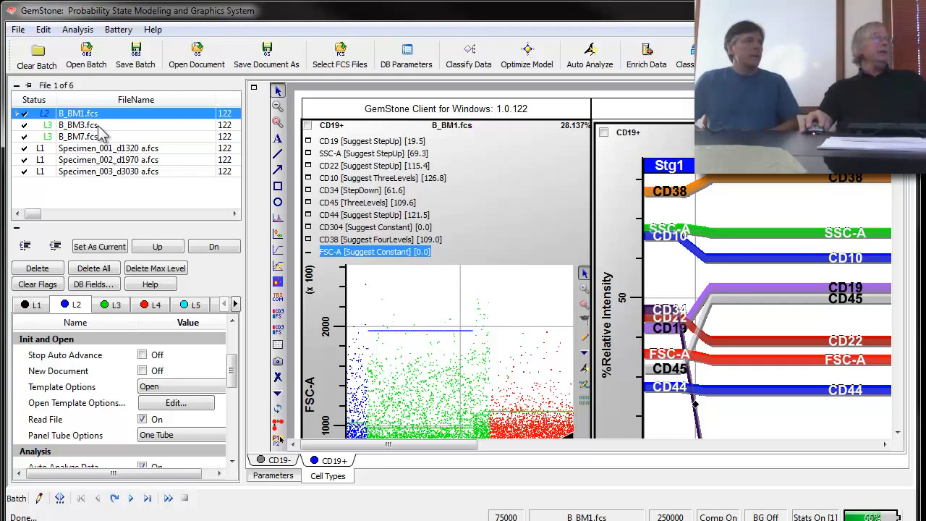
left_click(41, 125)
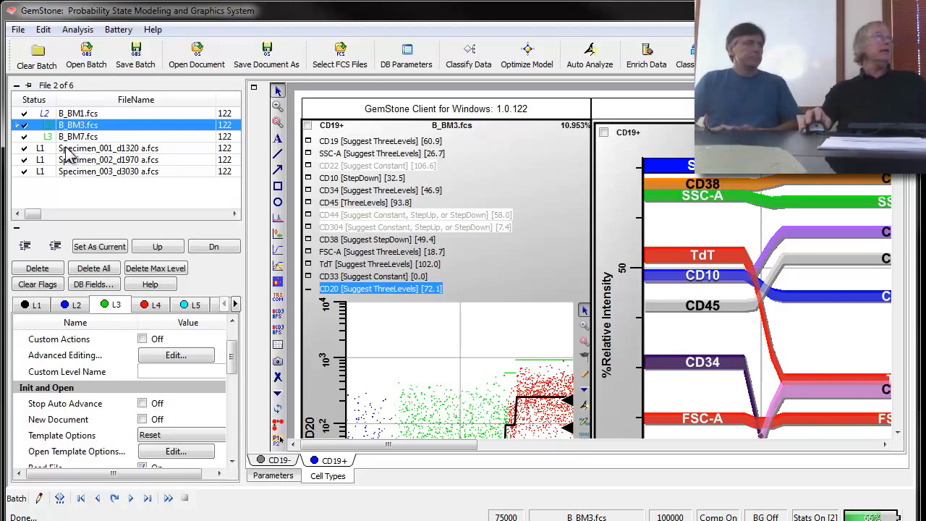
left_click(48, 136)
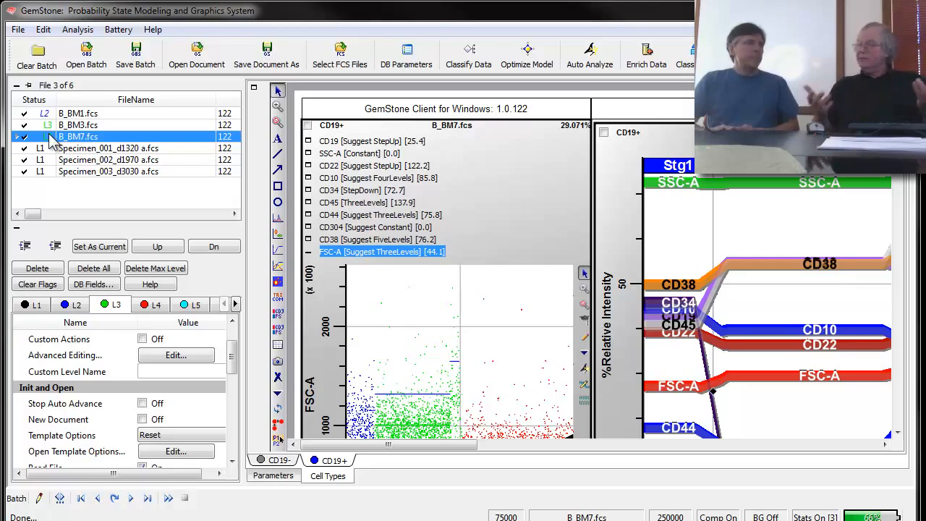
Step: Expand the CD10 profile and examine the statistics in the State properties of its BeginDown control point
left_click(309, 178)
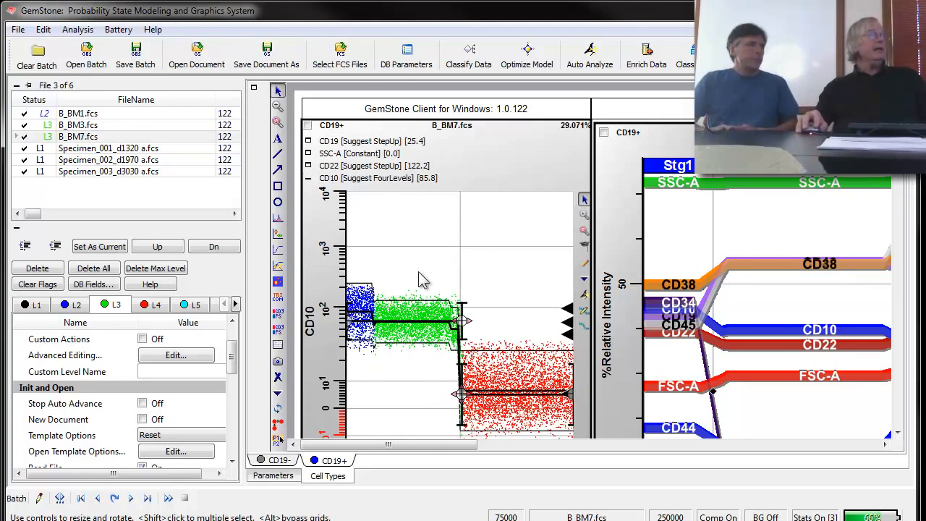
mouse_move(463, 320)
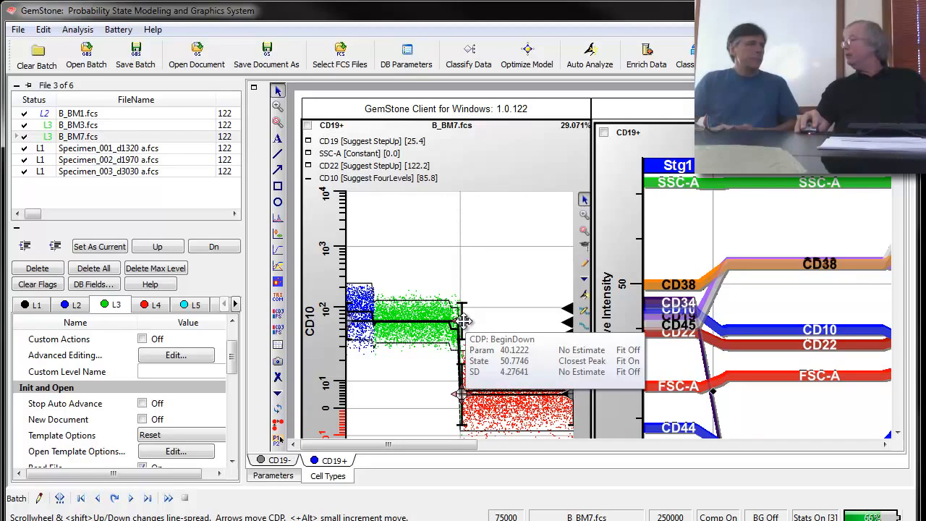
double_click(464, 321)
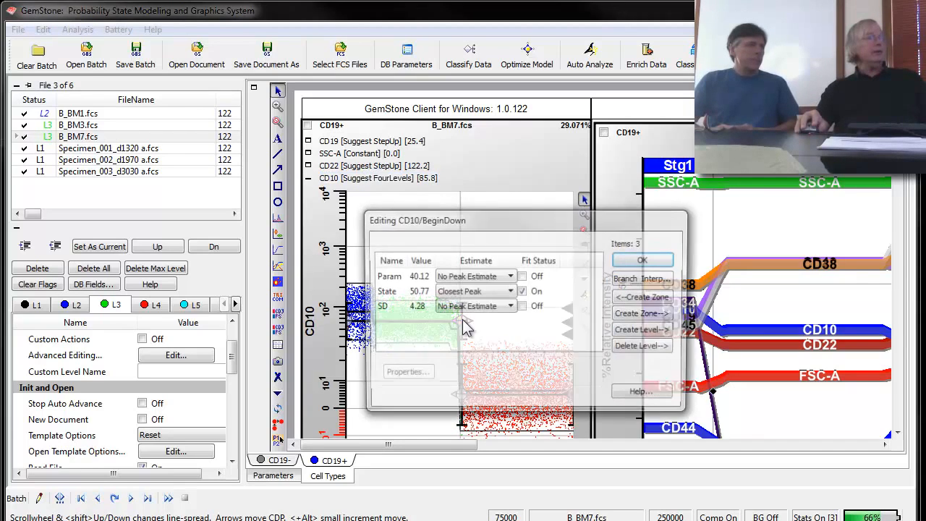
left_click(387, 295)
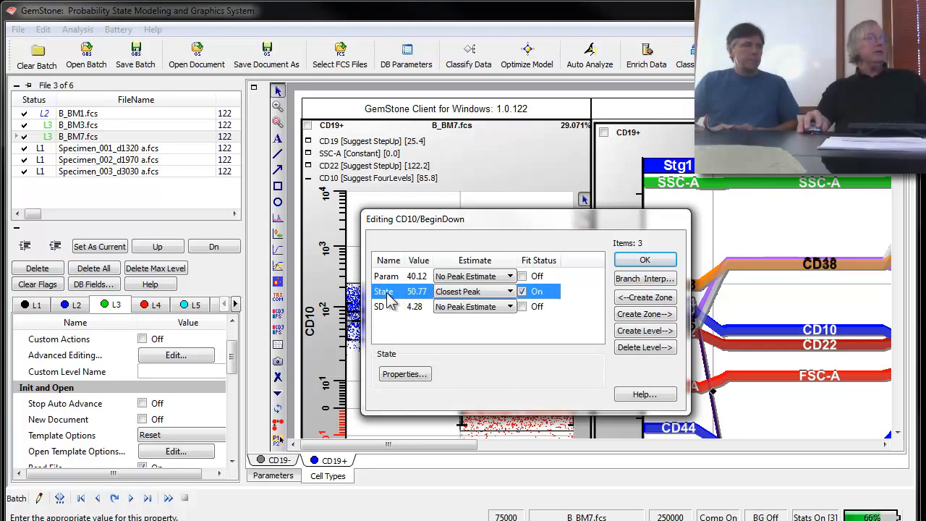
left_click(405, 375)
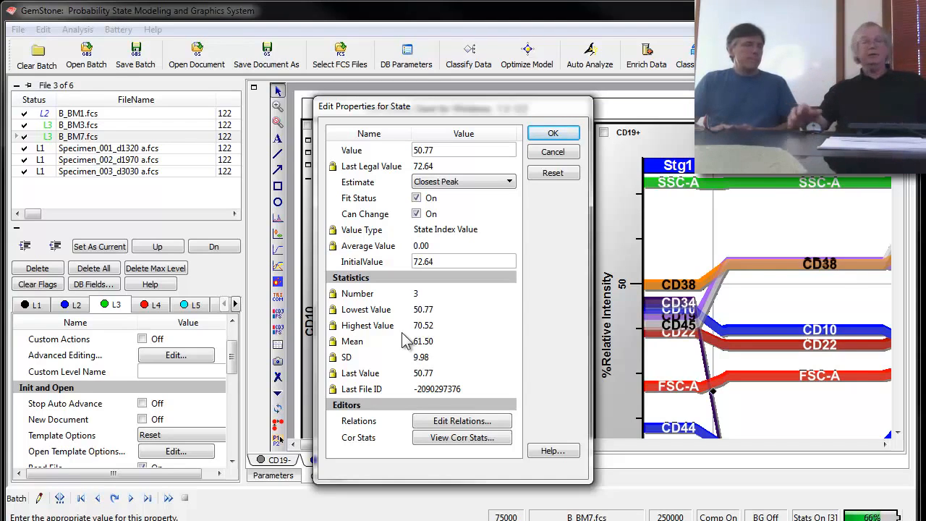
Step: Review the correlation statistics for the CD10 BeginDown State value, and close the statistics, property and control point dialogs
left_click(443, 444)
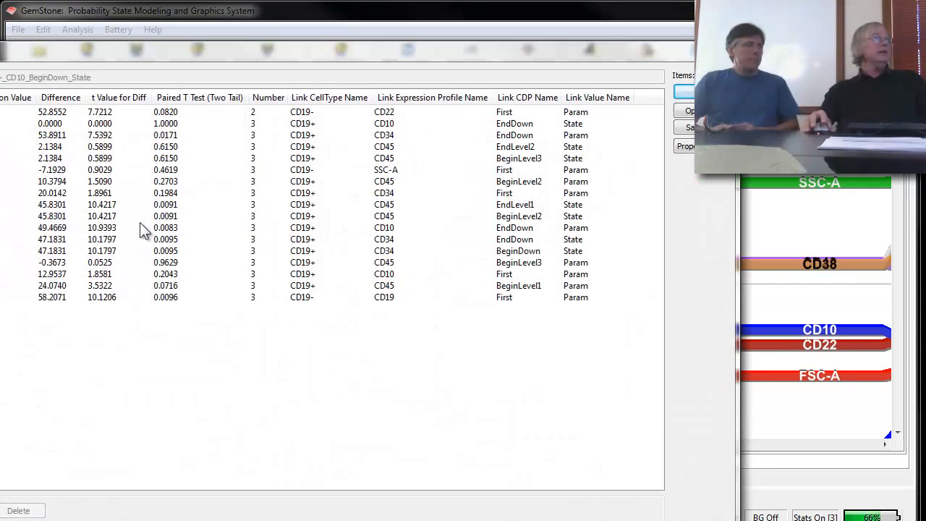
left_click_drag(200, 56, 326, 45)
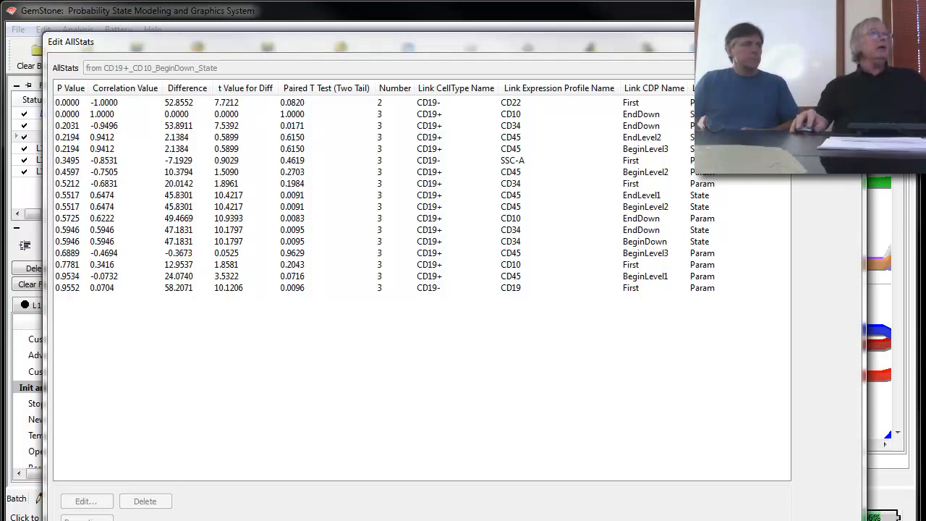
left_click(827, 86)
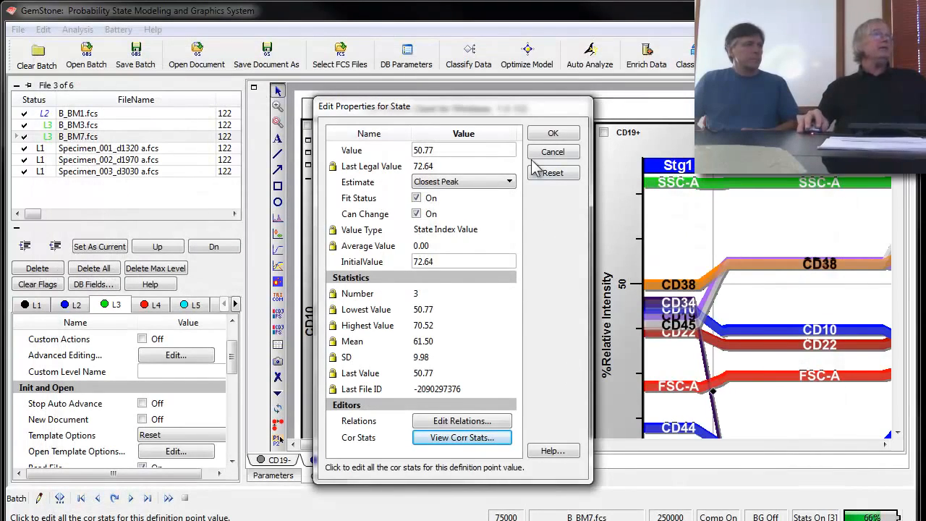
left_click(553, 133)
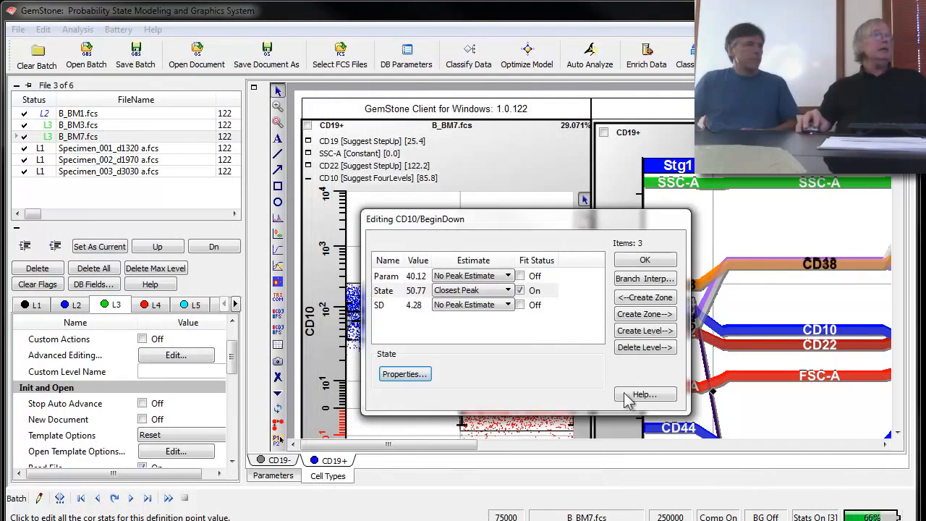
left_click(639, 260)
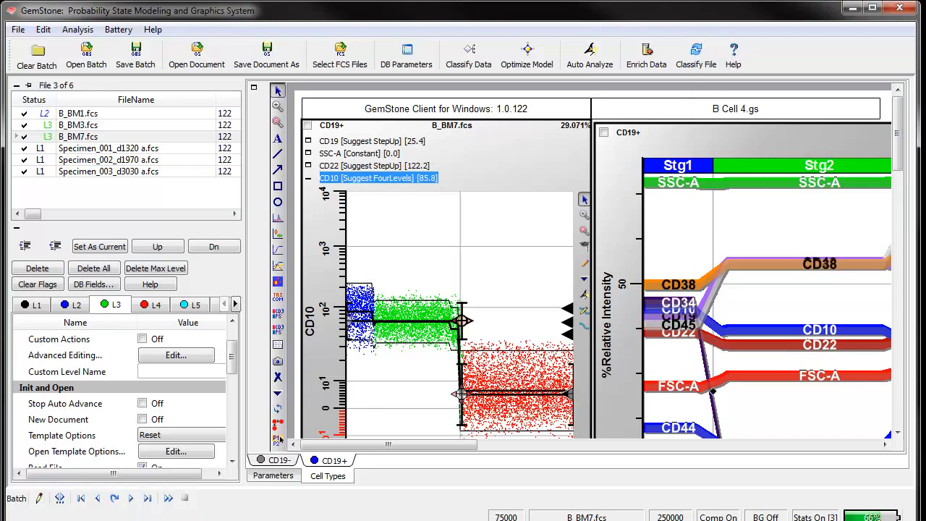
Step: Update the model from the statistics collected over the batch files
left_click(79, 31)
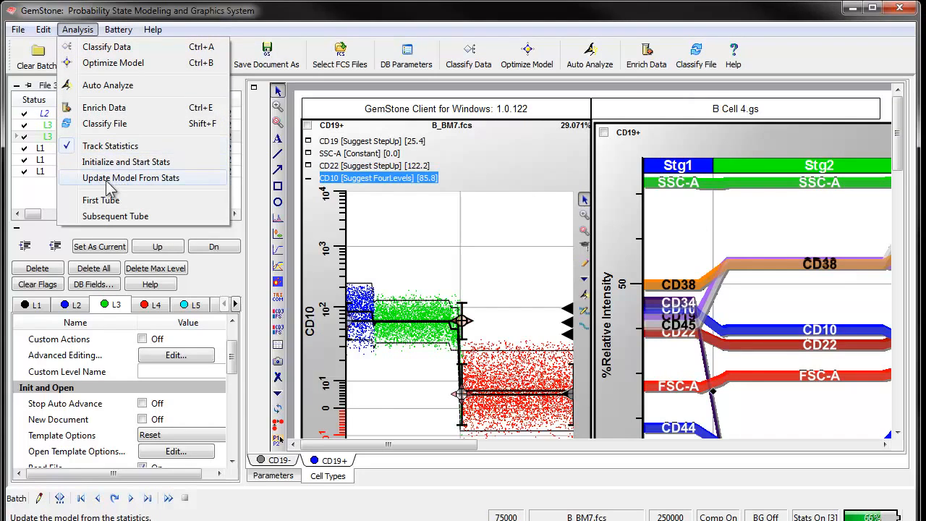
left_click(156, 187)
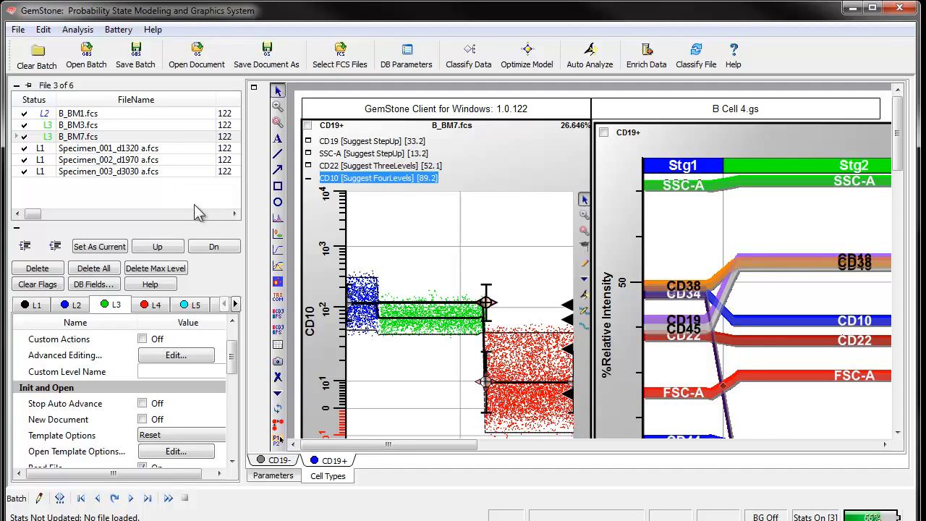
Step: Set the data type of the CD19+ progression plot to Model +/- SD
left_click_drag(384, 445, 479, 449)
scroll(486, 313, "down", 3)
scroll(486, 312, "up", 3)
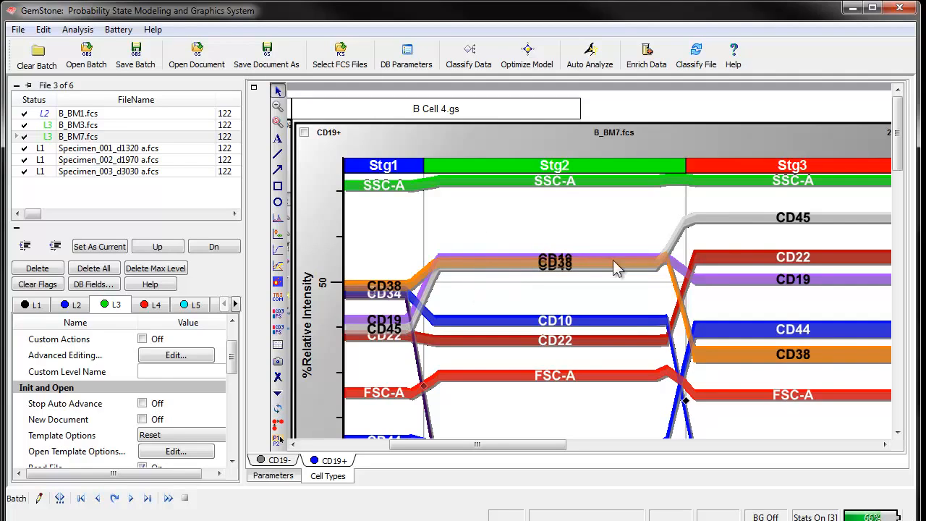
double_click(508, 293)
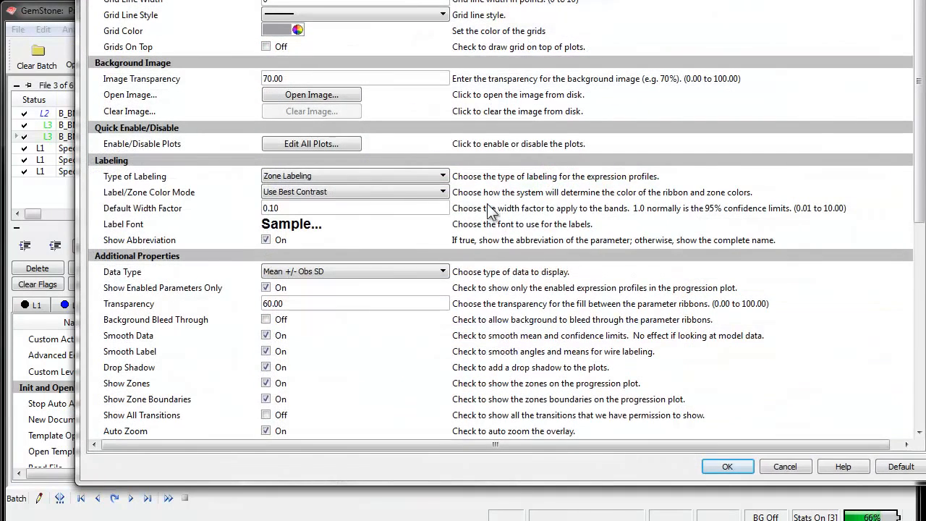
left_click(339, 271)
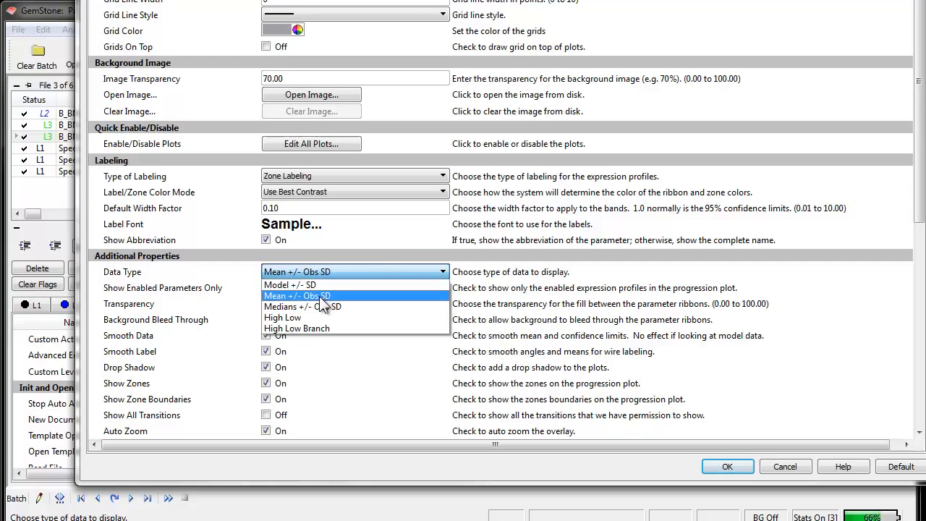
left_click(323, 284)
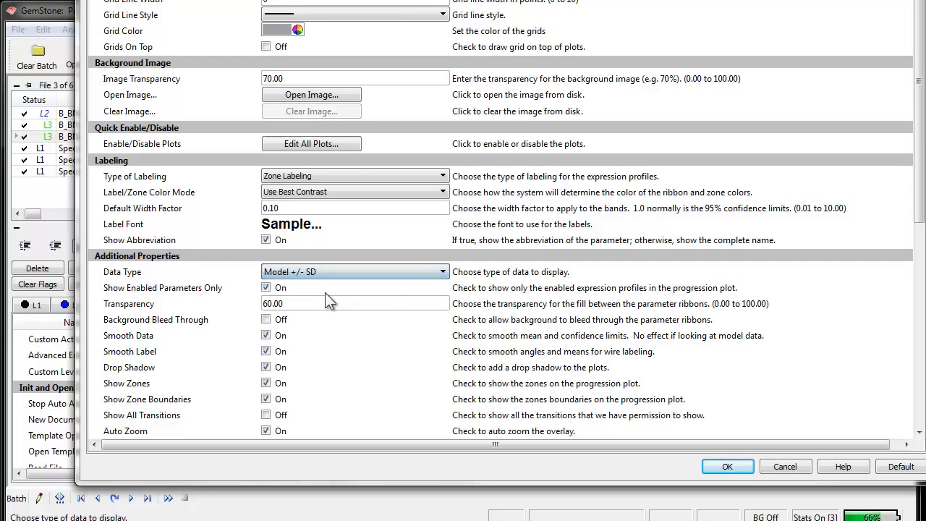
left_click(713, 467)
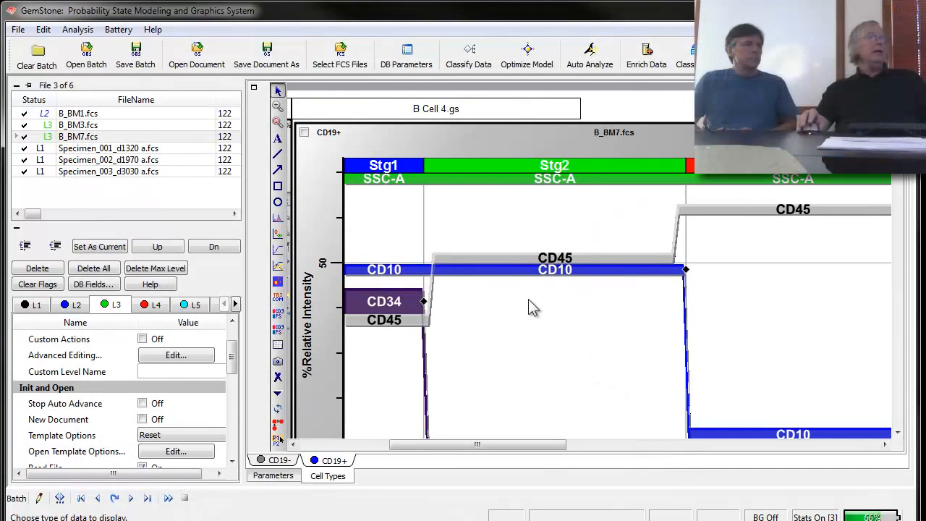